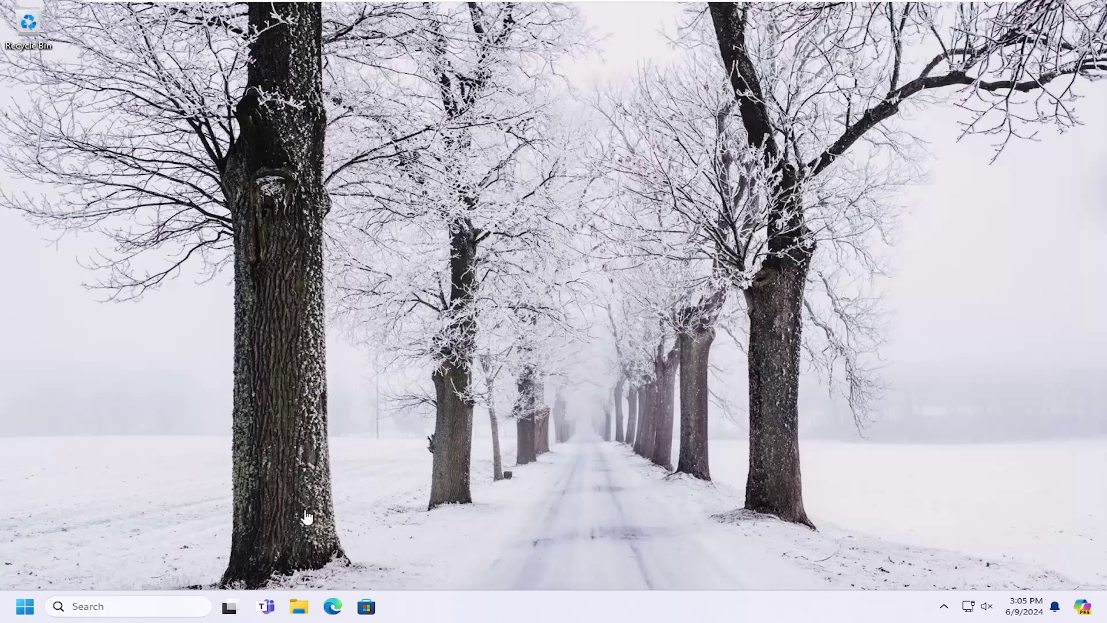
Step: Launch Control Panel from a Start menu search for 'control panel'
{"action": "left_click", "coordinate": [17, 607]}
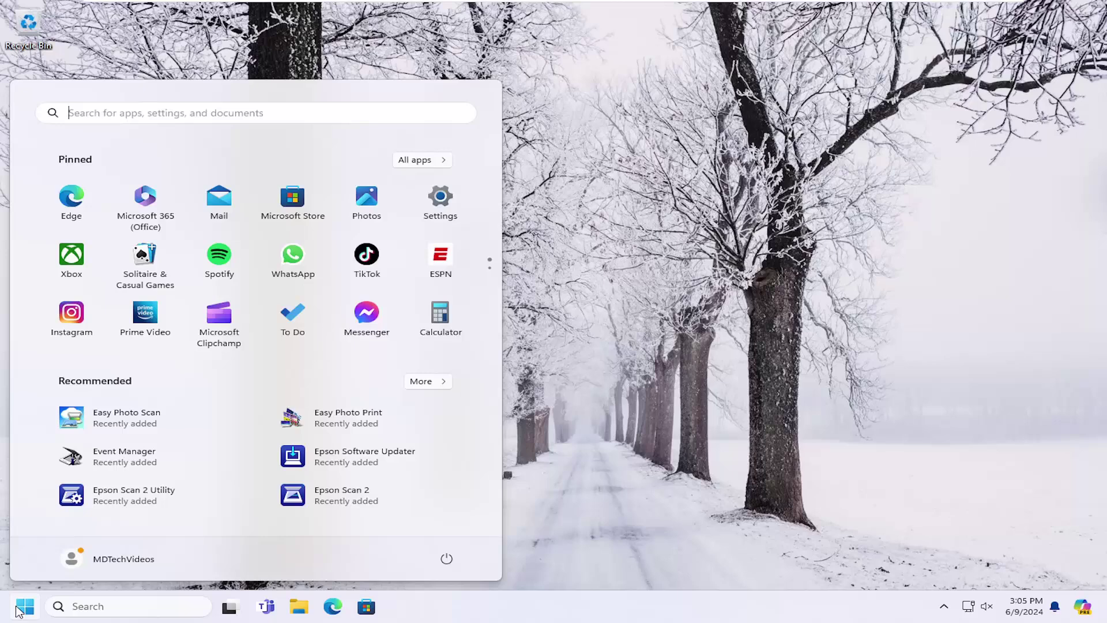
{"action": "type", "text": "control panel"}
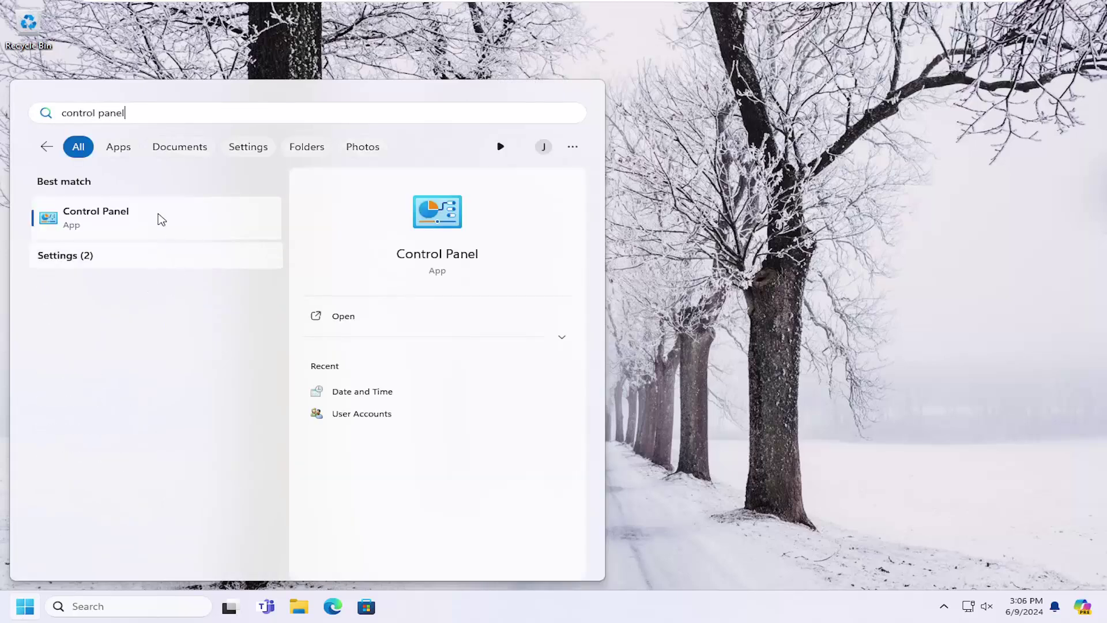
{"action": "left_click", "coordinate": [138, 218]}
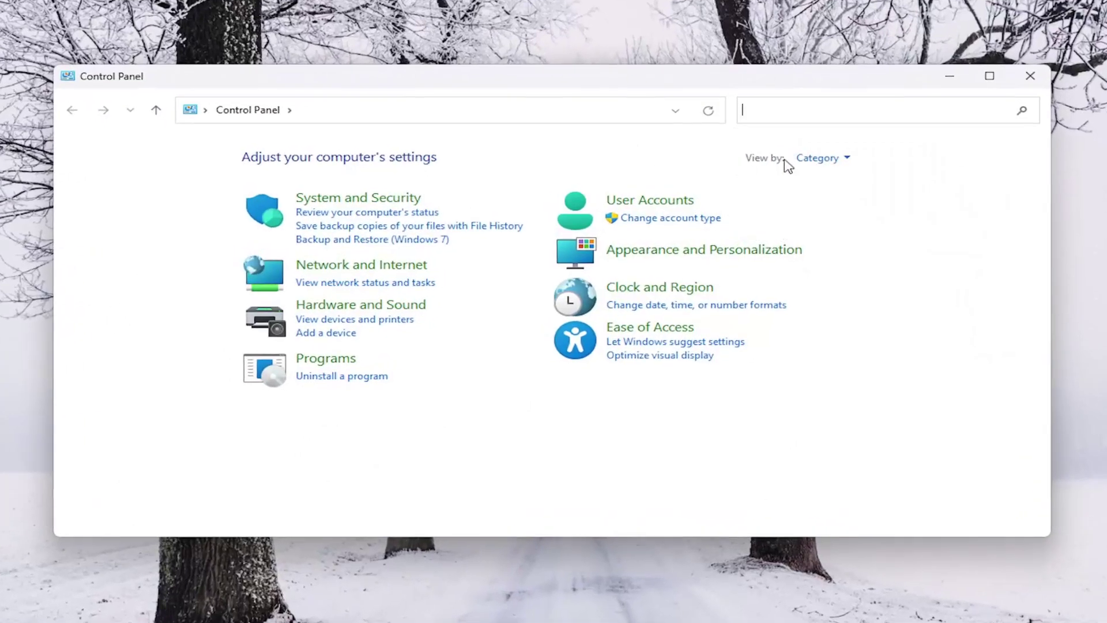
Step: Keep View by set to Category and go to the Hardware and Sound page
{"action": "left_click", "coordinate": [840, 159]}
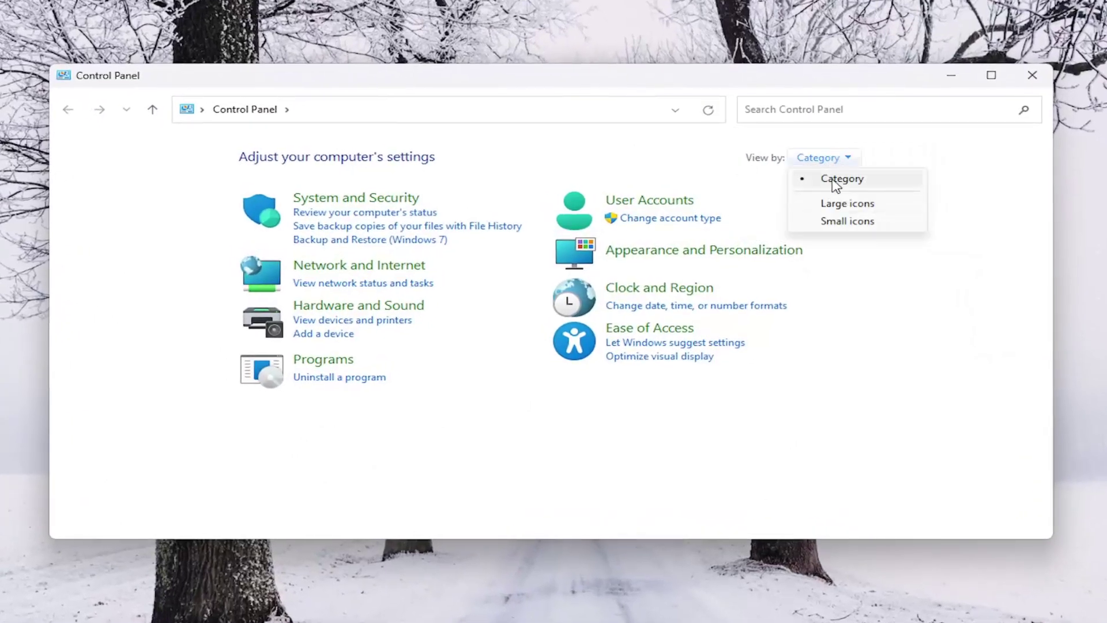
{"action": "left_click", "coordinate": [842, 178]}
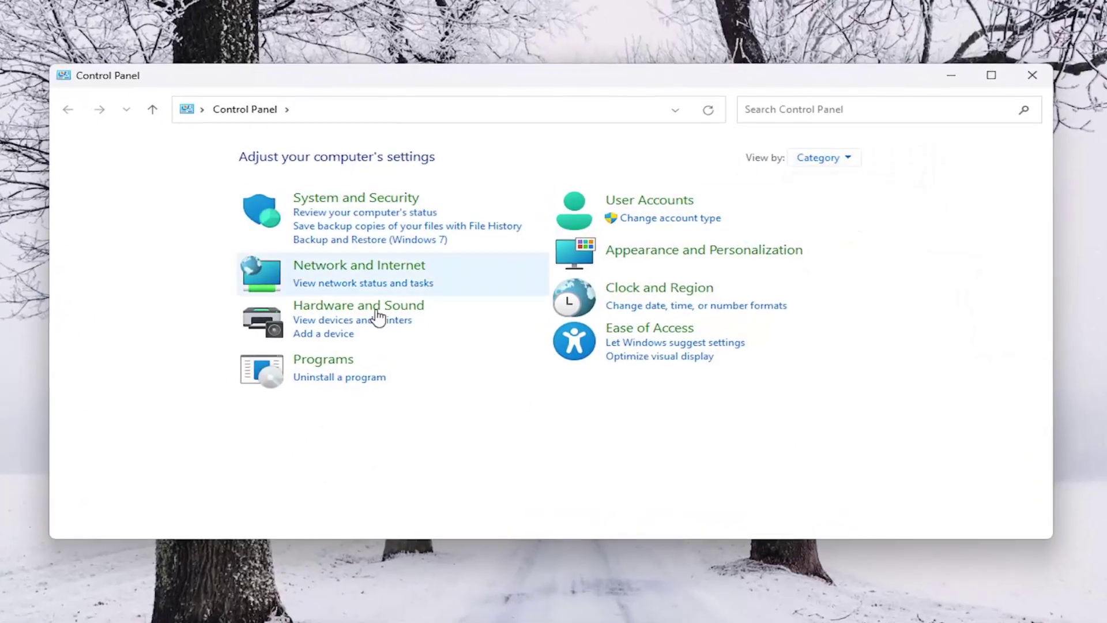
{"action": "left_click", "coordinate": [328, 316]}
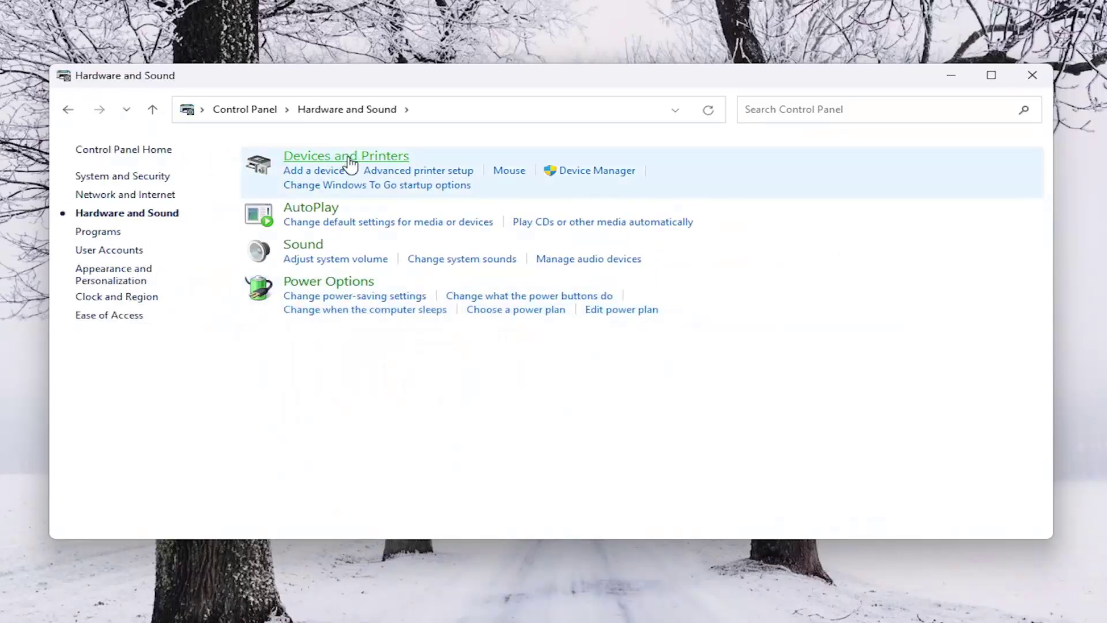
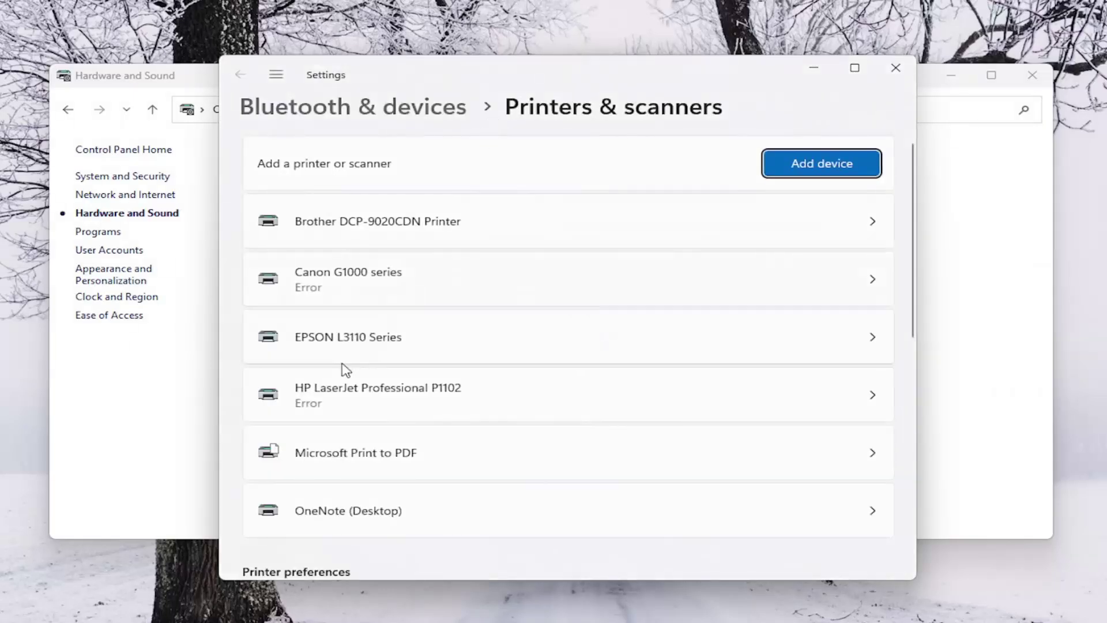
Step: Open the HP LaserJet Professional P1102 printer's settings page from Printers & scanners
{"action": "left_click", "coordinate": [419, 399]}
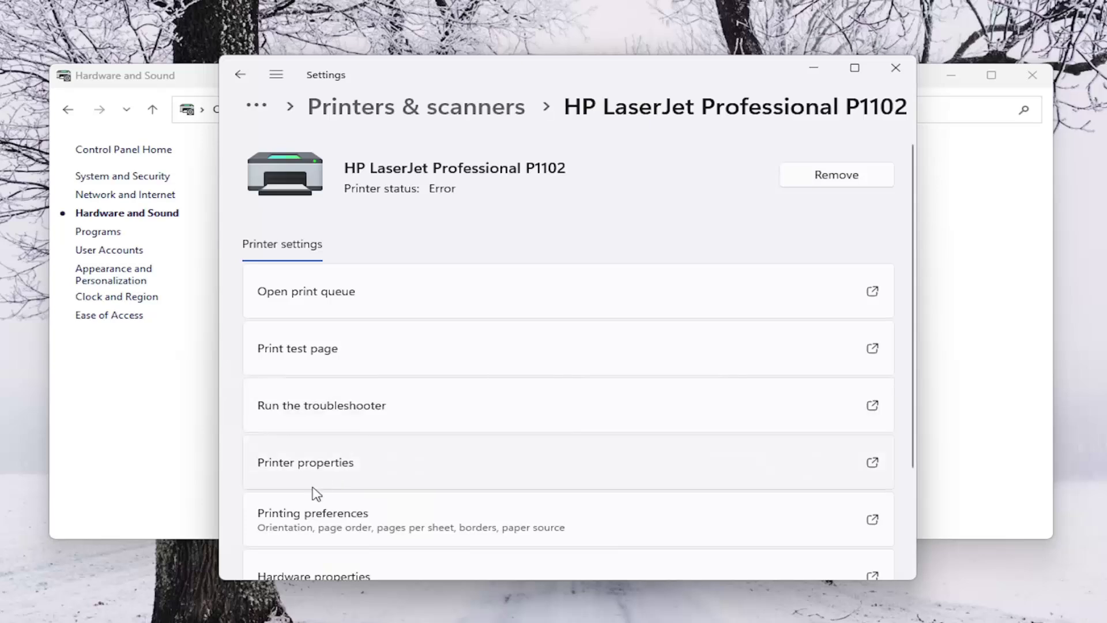
Step: Open the HP LaserJet's printer properties on its Device Settings tab
{"action": "left_click", "coordinate": [344, 465]}
{"action": "left_click_drag", "start_coordinate": [597, 216], "coordinate": [540, 128]}
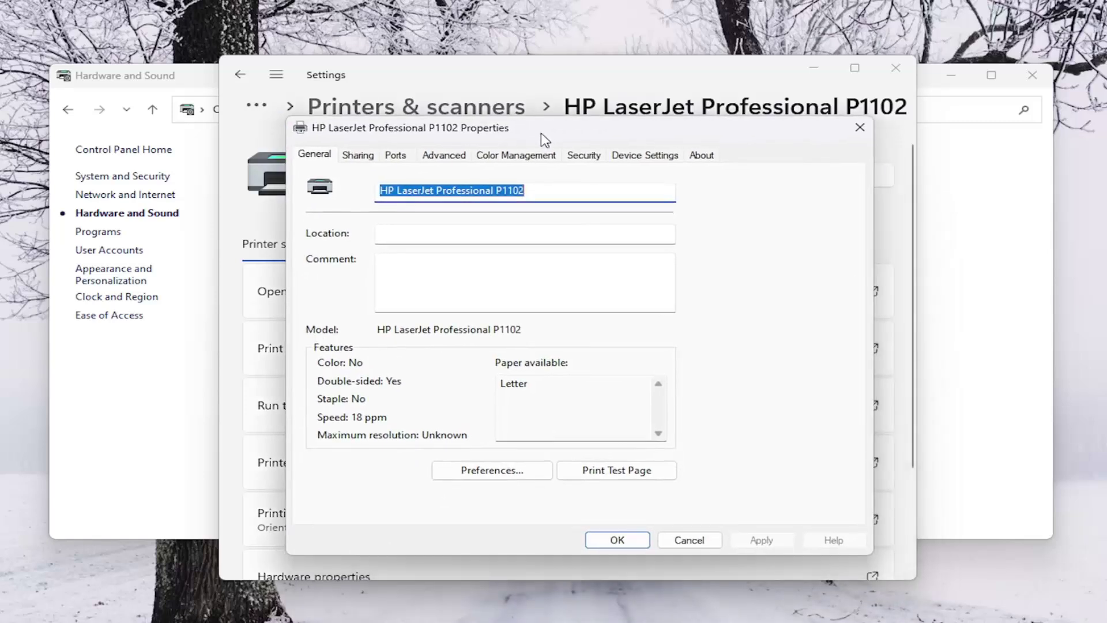
{"action": "left_click", "coordinate": [652, 156]}
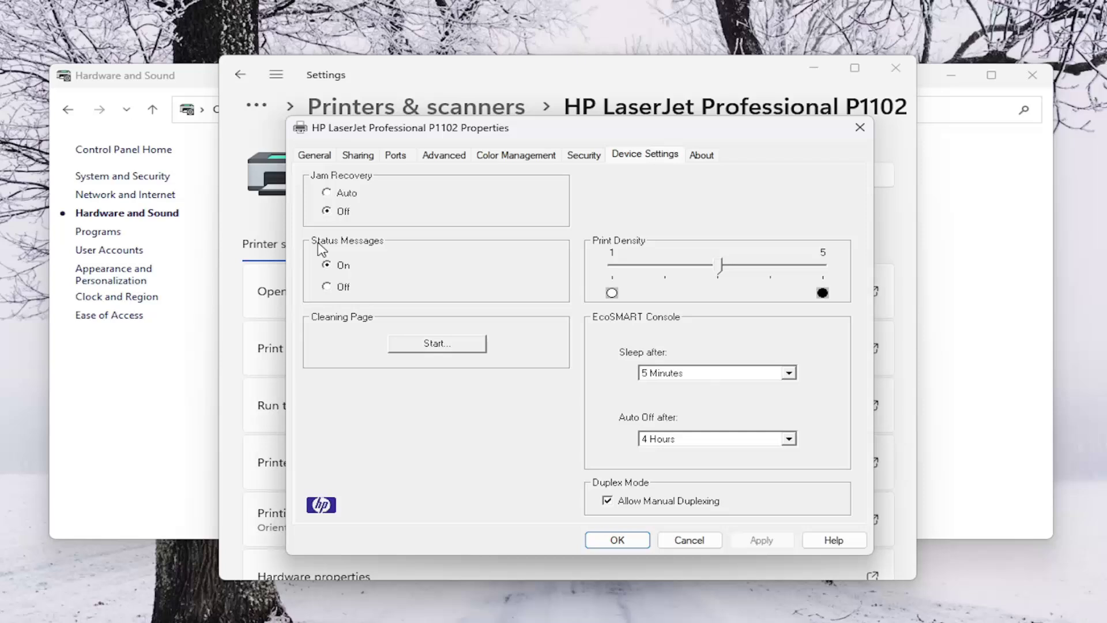
Step: Set Status Messages to On, apply it, and close the properties dialog
{"action": "left_click", "coordinate": [328, 286]}
{"action": "left_click", "coordinate": [327, 266]}
{"action": "left_click", "coordinate": [327, 287]}
{"action": "left_click", "coordinate": [761, 540]}
{"action": "left_click", "coordinate": [616, 540]}
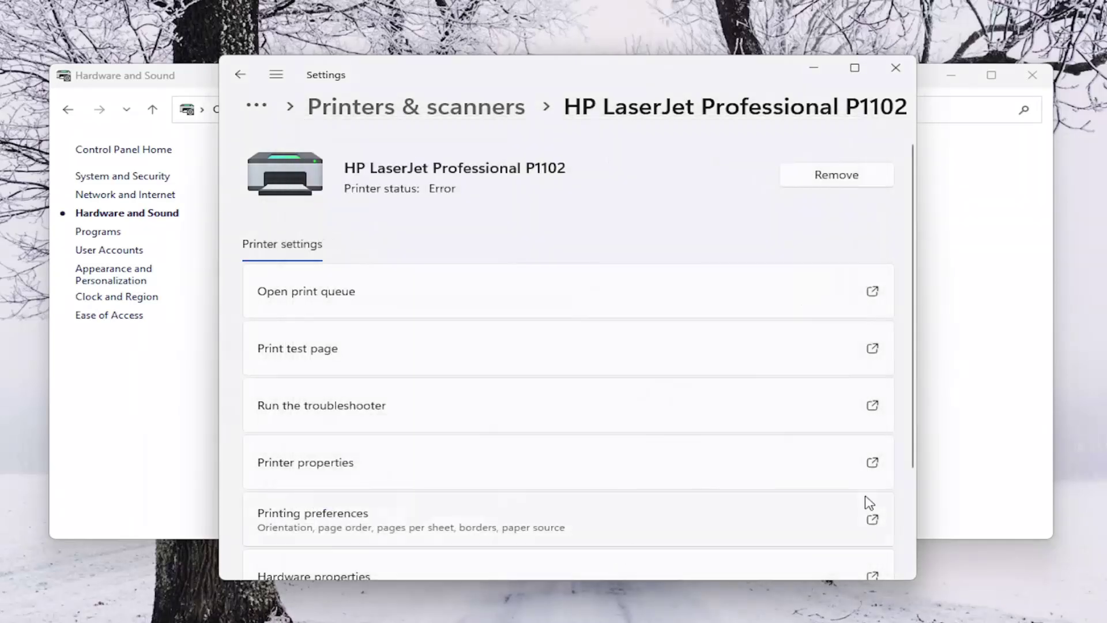